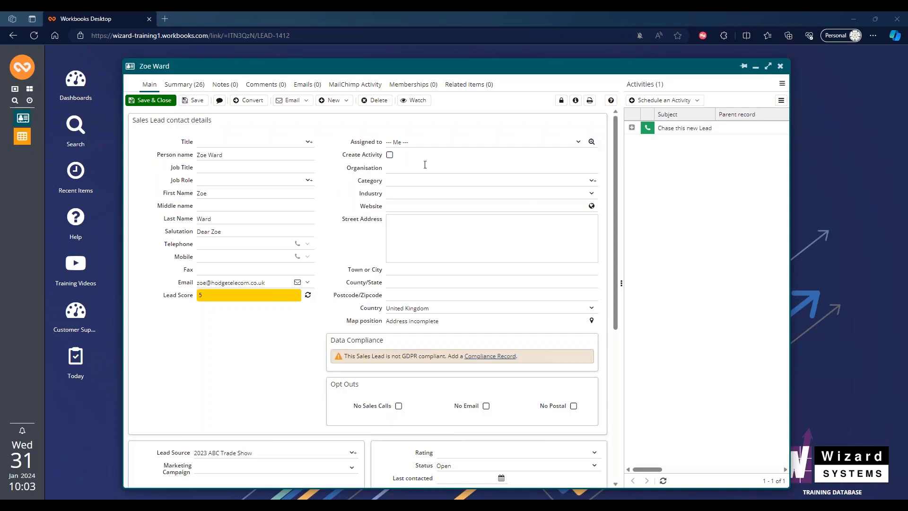
Set the sales lead's job title to Marketing Consultant and fill in the telephone number, saving the record after each entry
click(270, 168)
text(Marketing Consultant)
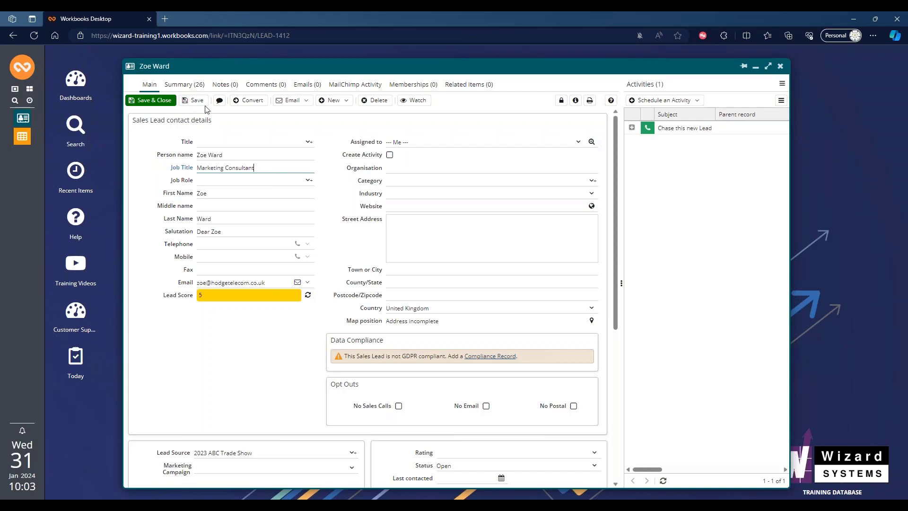
click(192, 100)
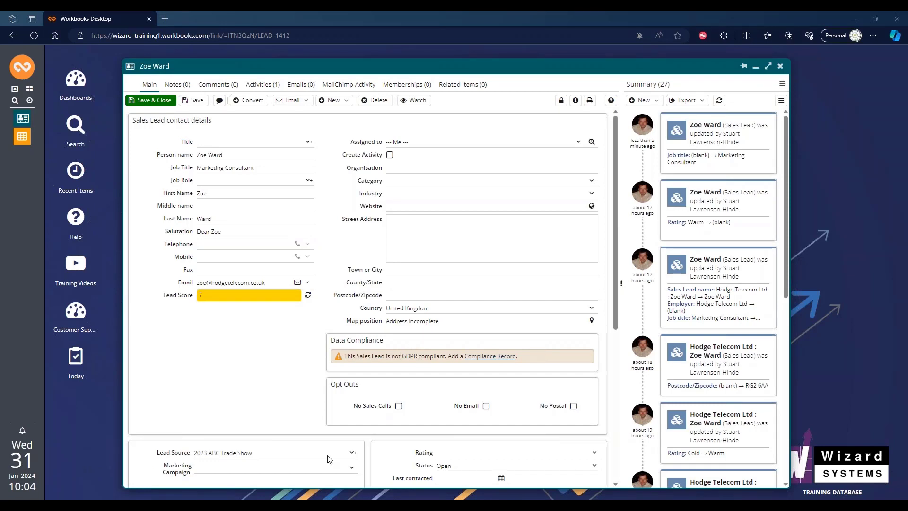
click(217, 245)
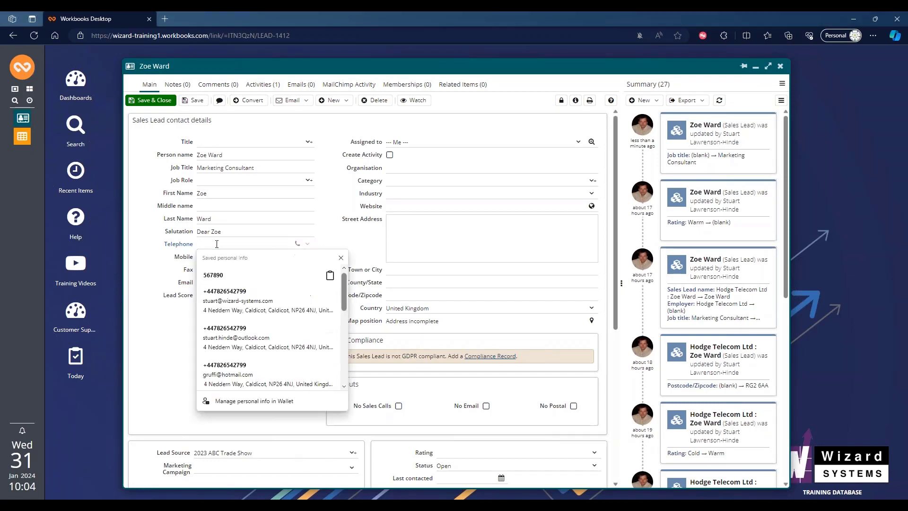
key(ctrl+v)
click(193, 100)
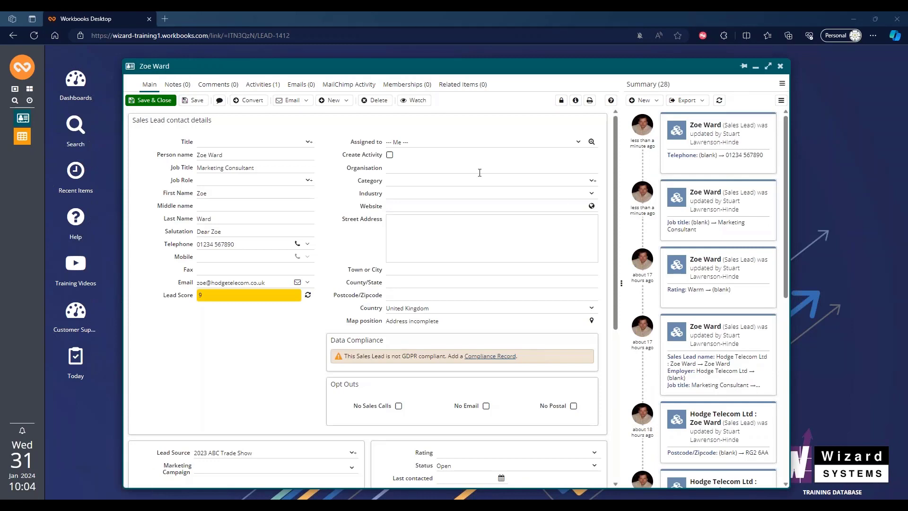
Set the lead's organisation to Hodge Telecom Ltd and its rating to Warm, saving the record after each change
click(457, 169)
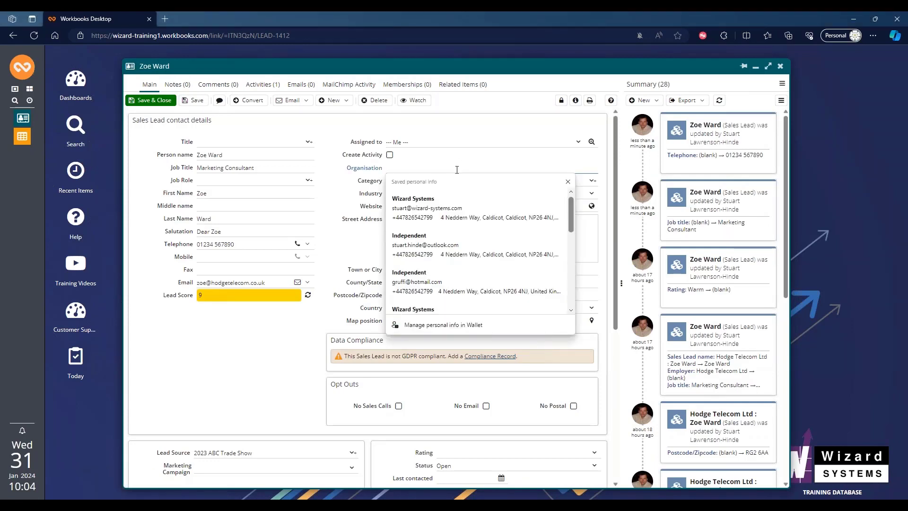
text(Hodge Telecom Ltd)
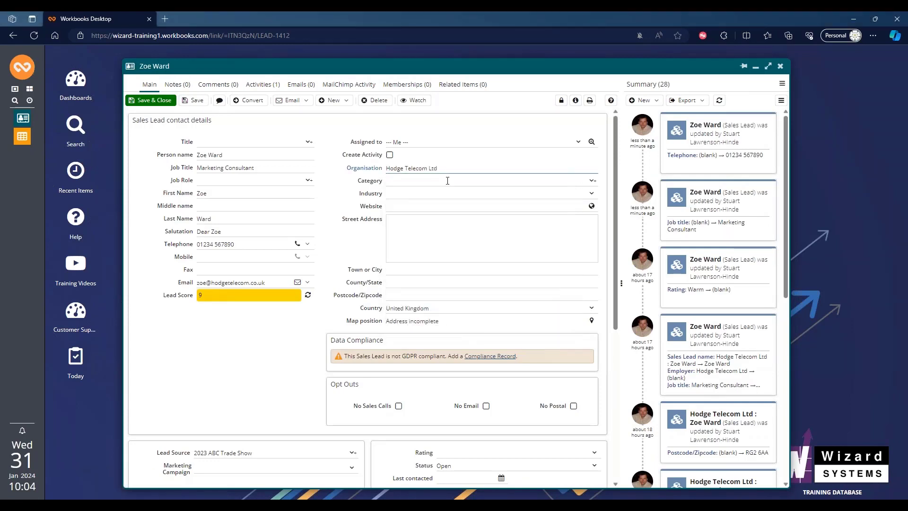
click(192, 100)
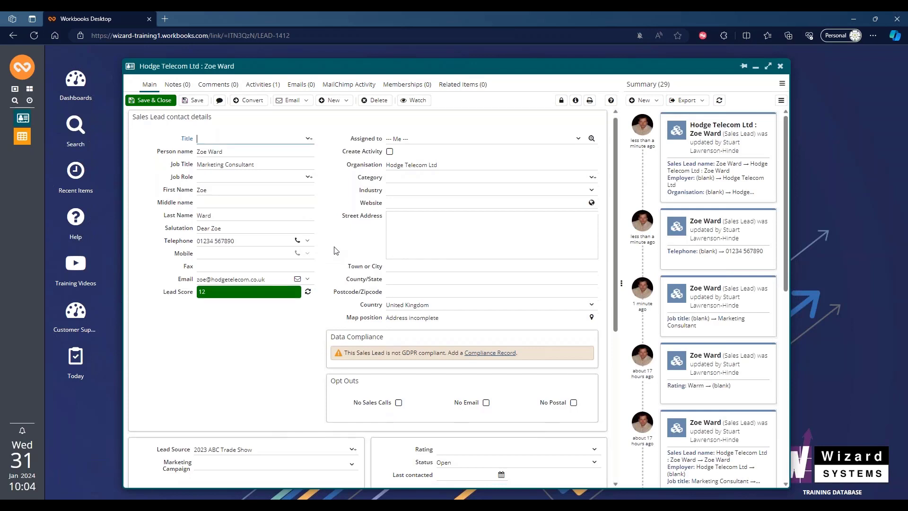
scroll(269, 444, down, 1)
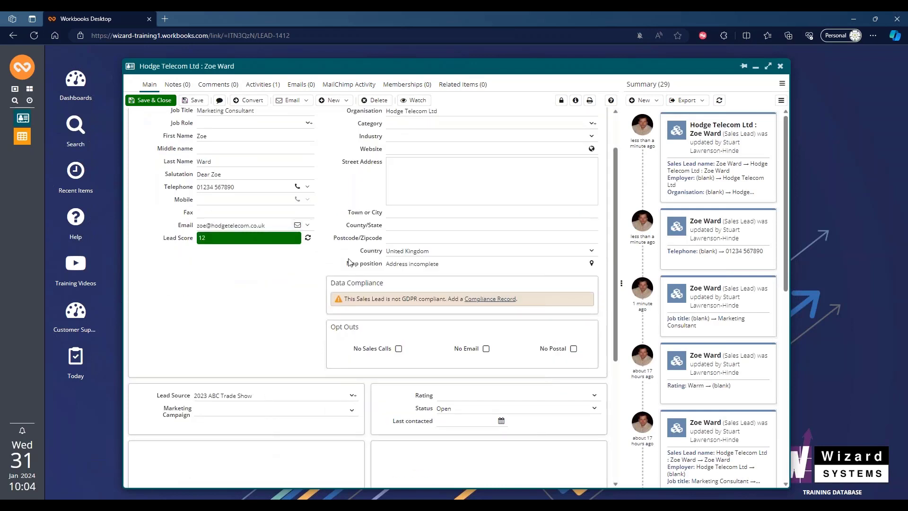
click(594, 396)
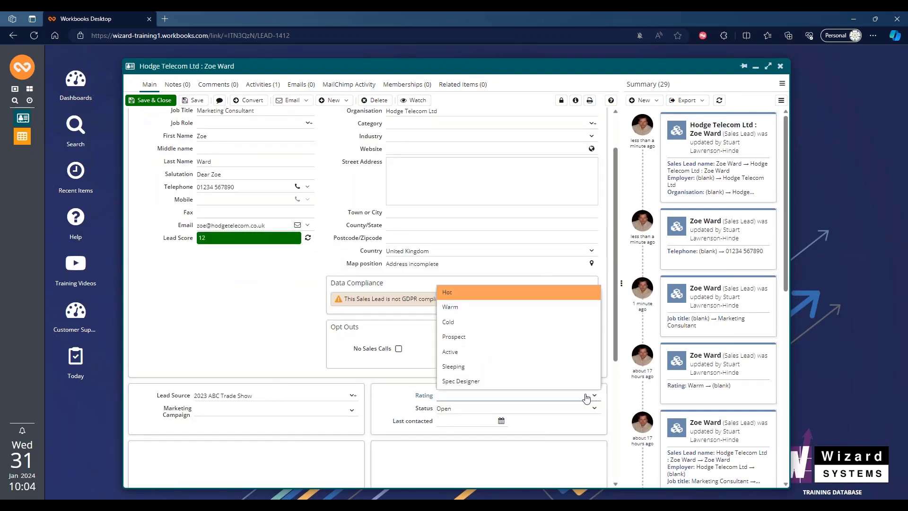
click(479, 310)
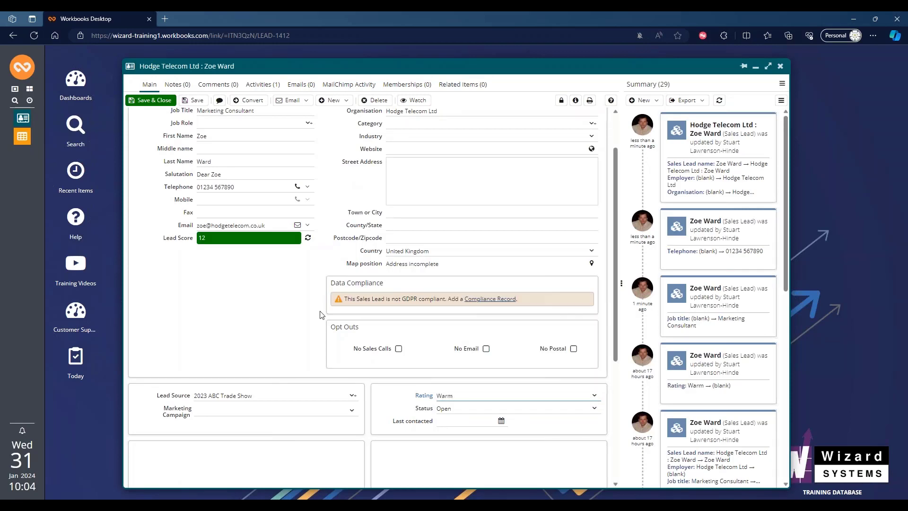
click(193, 100)
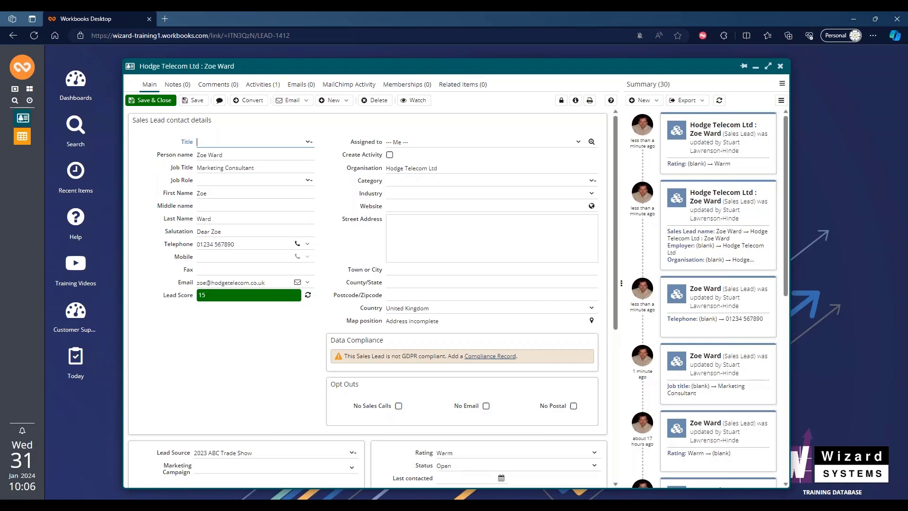
Examine the score formulas in the Lead Score report's Details and Lead Score Summary views, and return to the sales lead
click(22, 136)
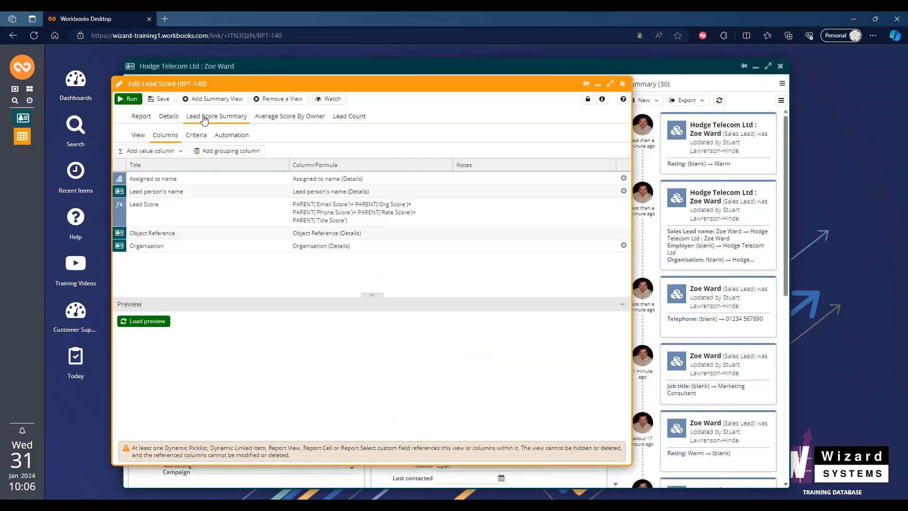
click(169, 116)
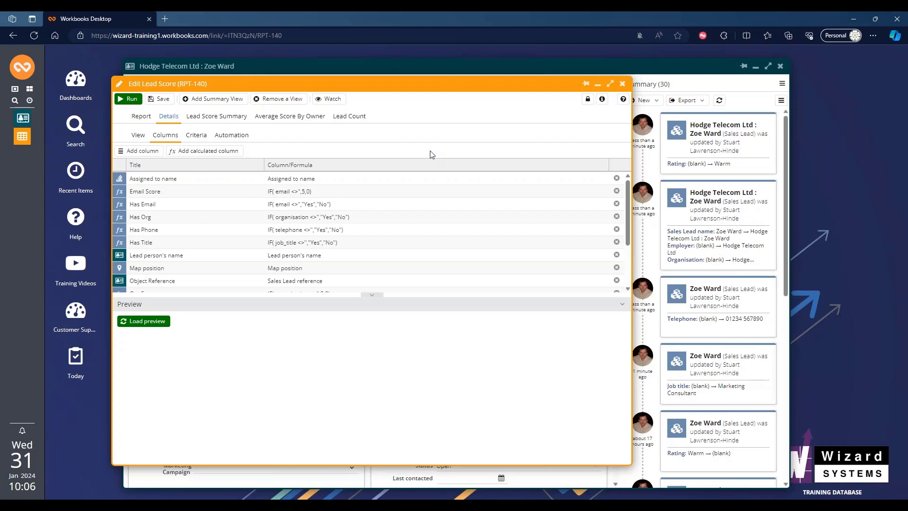
click(230, 119)
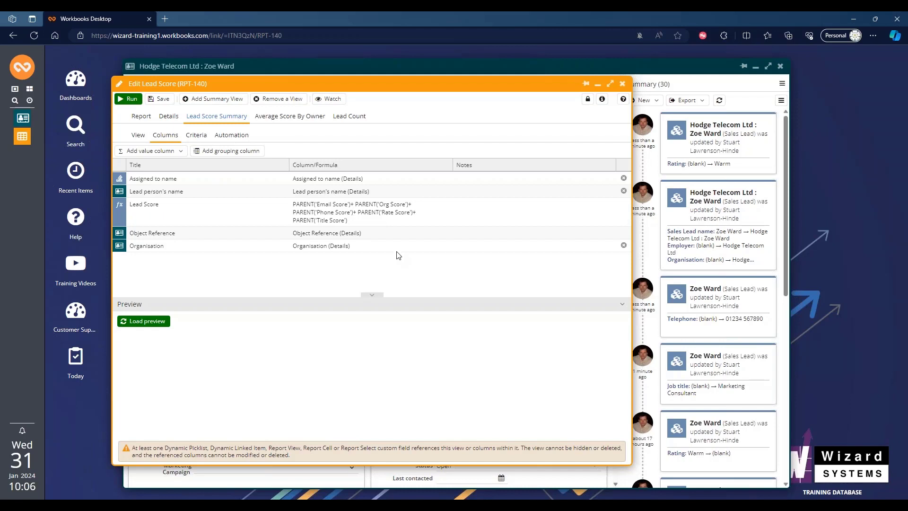
click(169, 118)
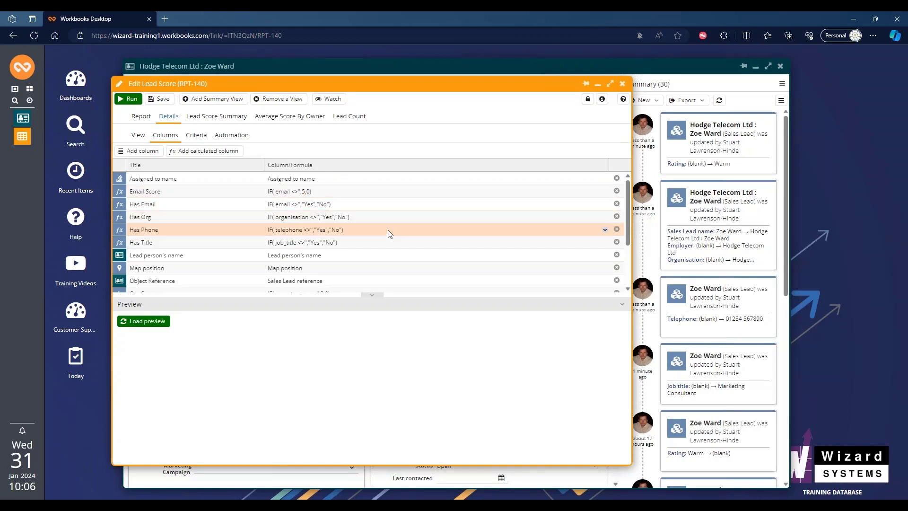
scroll(387, 230, down, 3)
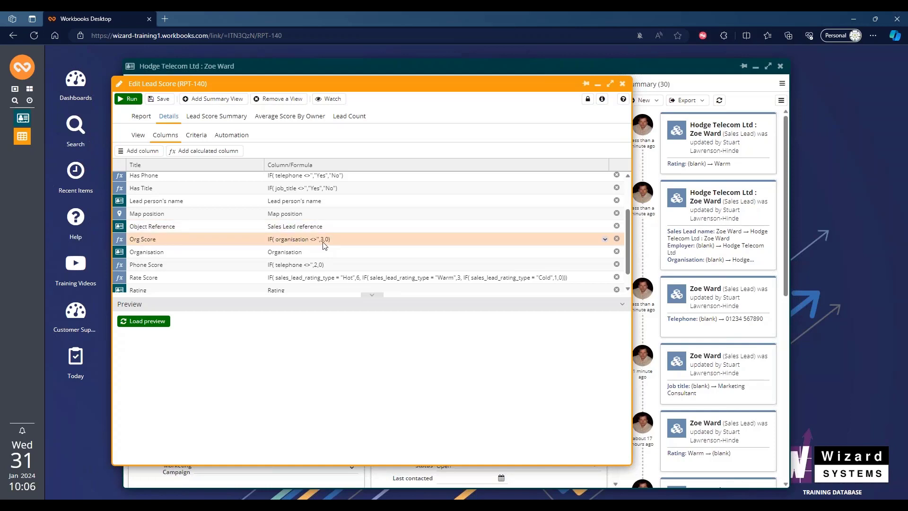
scroll(325, 268, up, 4)
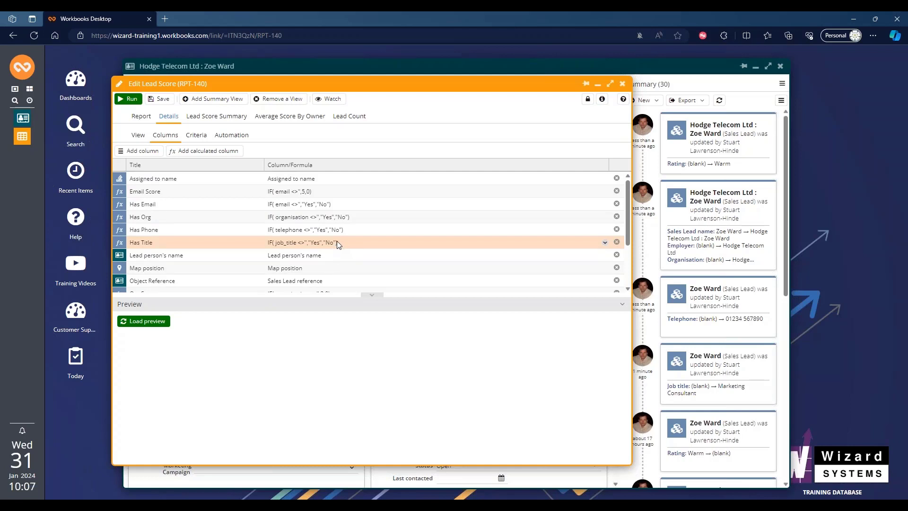
click(512, 67)
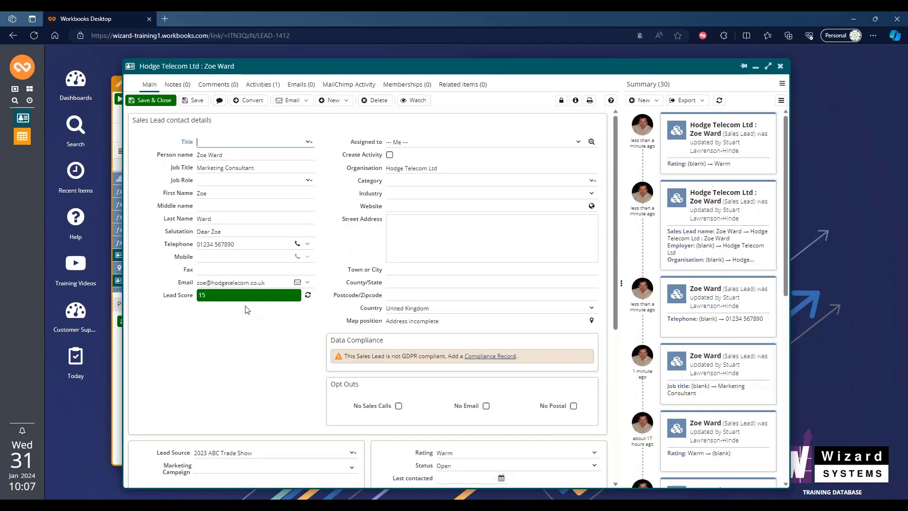
Change the report's Email Score formula to IF( email <>'',8,0), save it, and re-save the sales lead to refresh its score
click(22, 136)
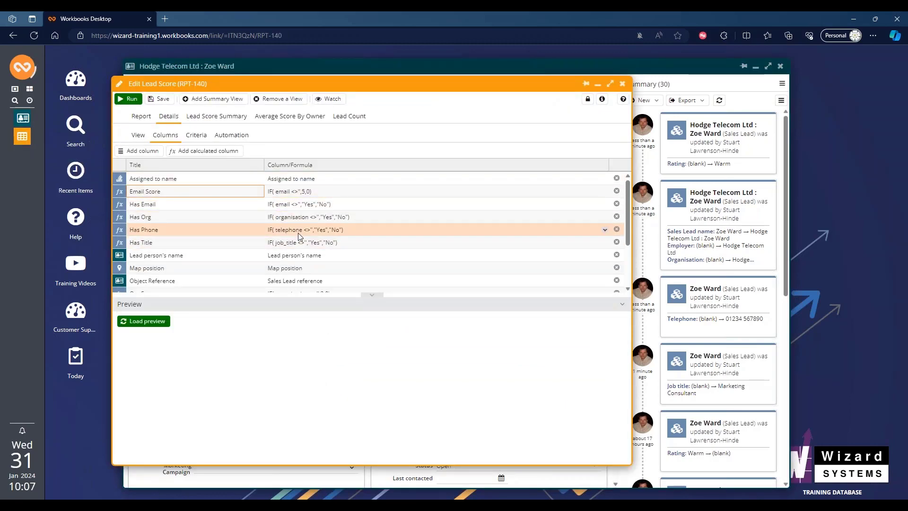
click(217, 191)
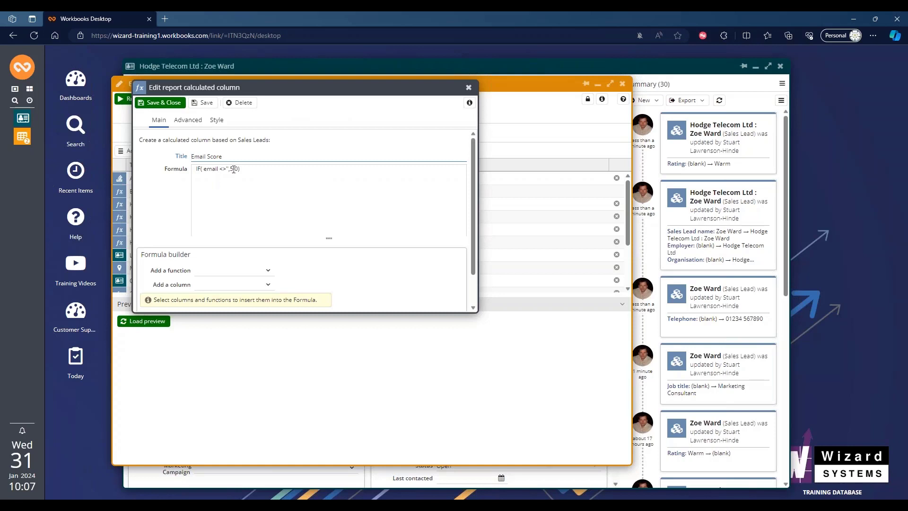
click(234, 170)
key(BackSpace)
text(8)
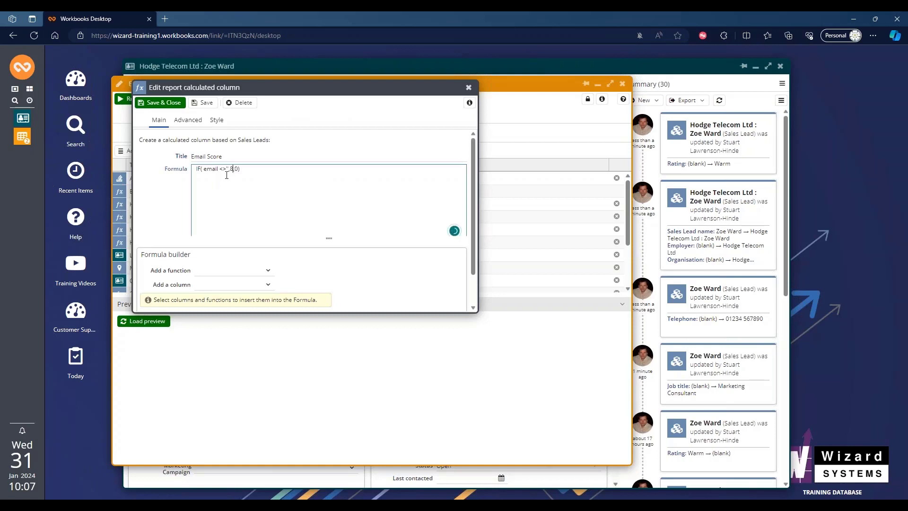
click(198, 103)
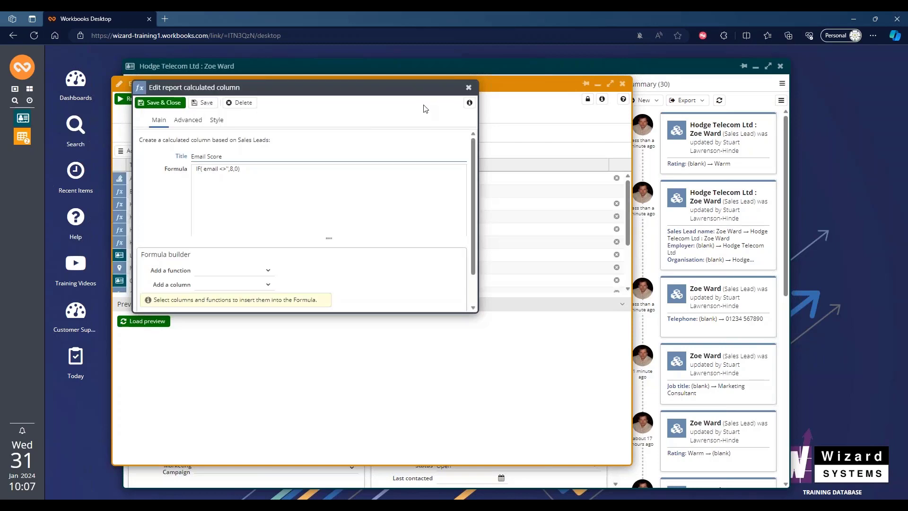
click(625, 62)
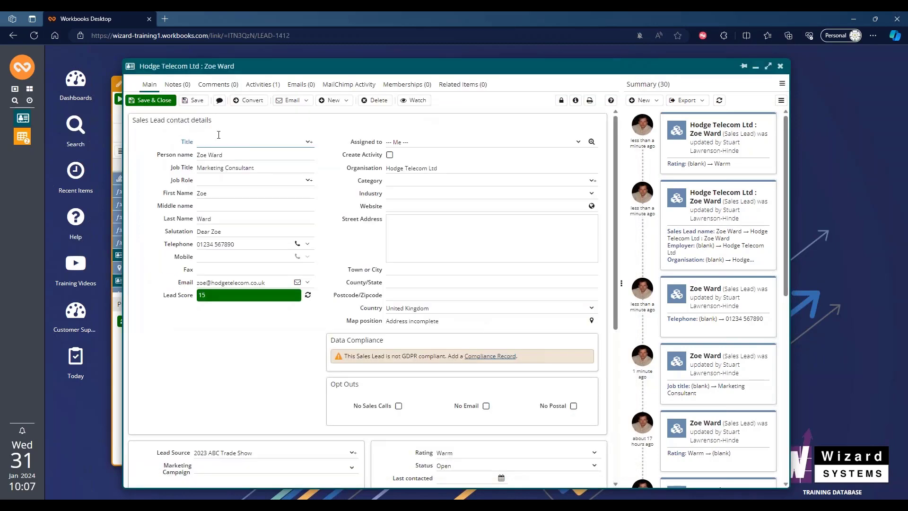
click(191, 100)
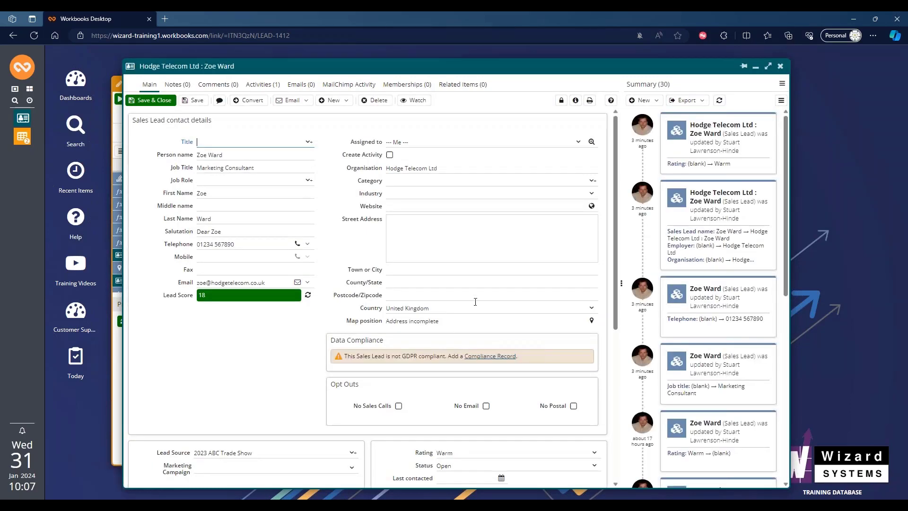
Set the sales lead's rating to Hot and save the record
scroll(595, 396, down, 2)
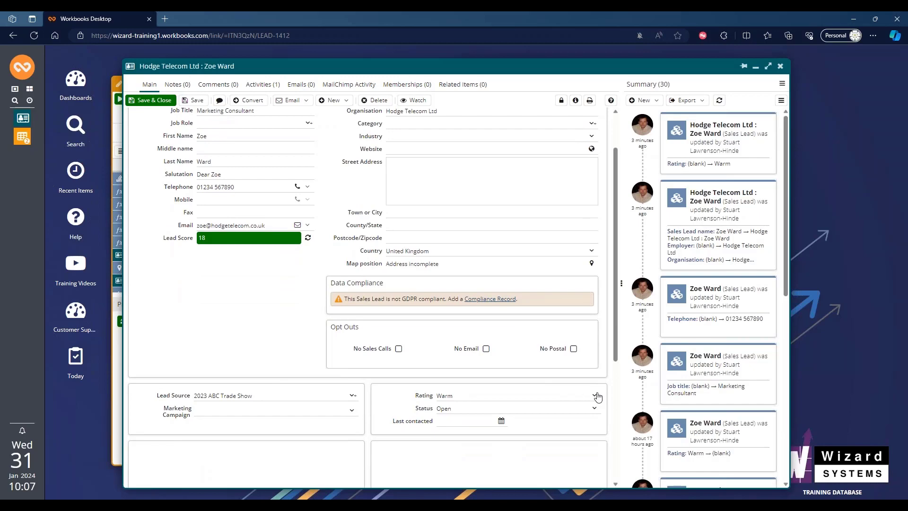
click(595, 395)
click(467, 294)
click(193, 100)
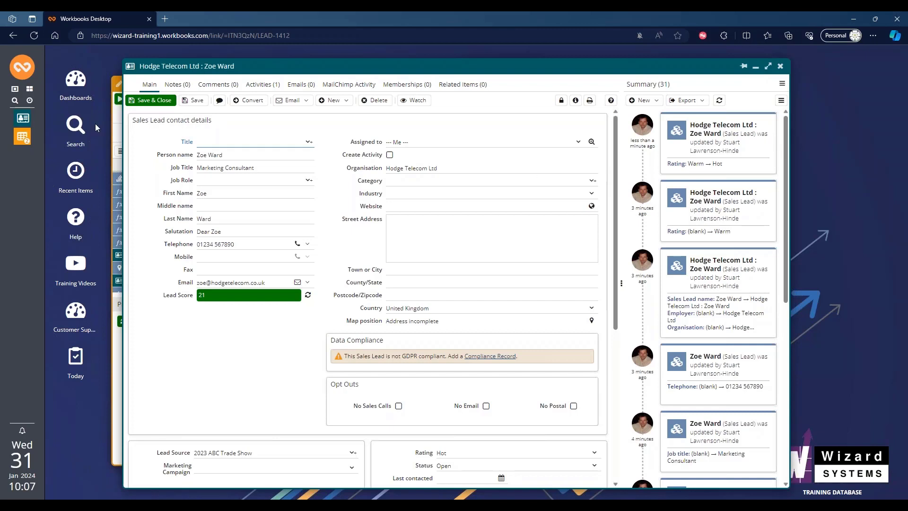
Close the open Email Score calculated column editor and return to the sales lead record
mouse_move(22, 136)
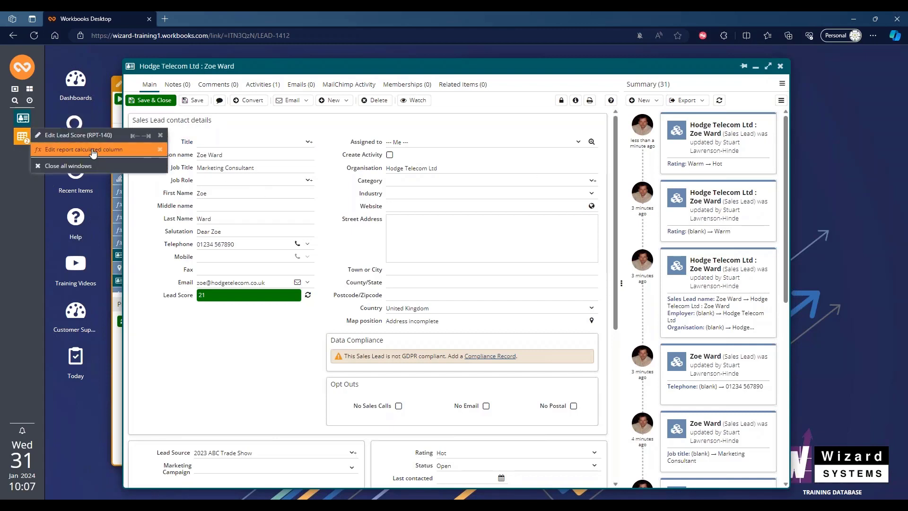
click(93, 150)
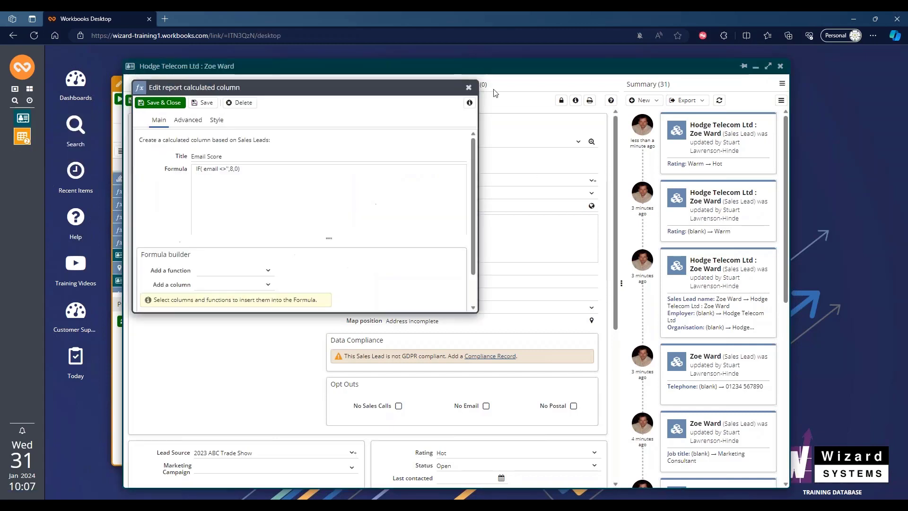
click(468, 87)
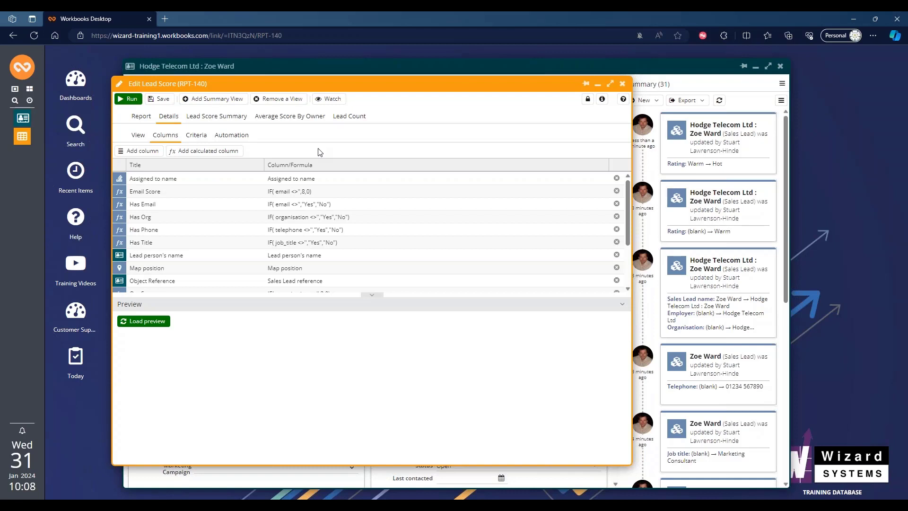
click(363, 64)
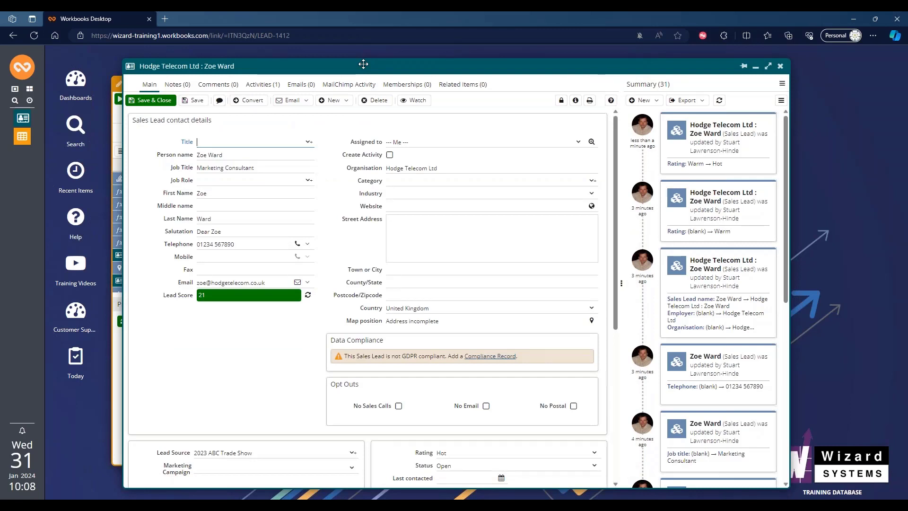